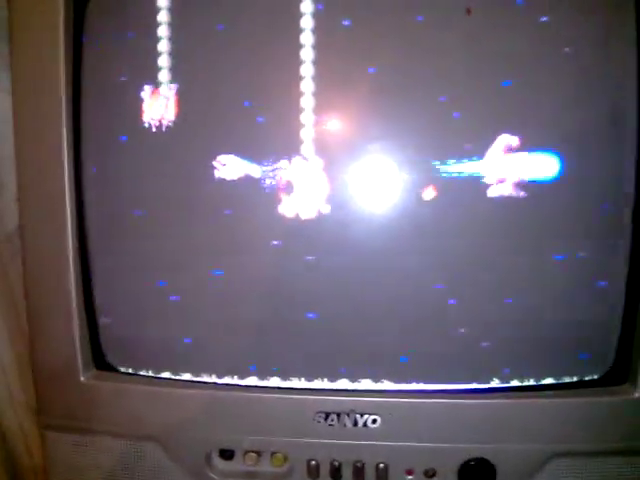
key("5")
key("5")
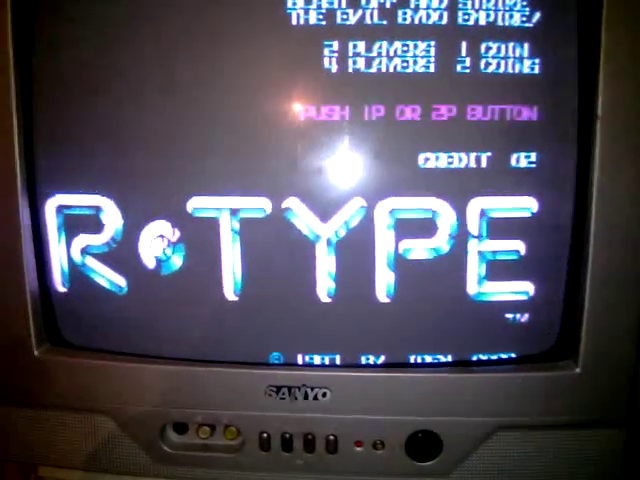